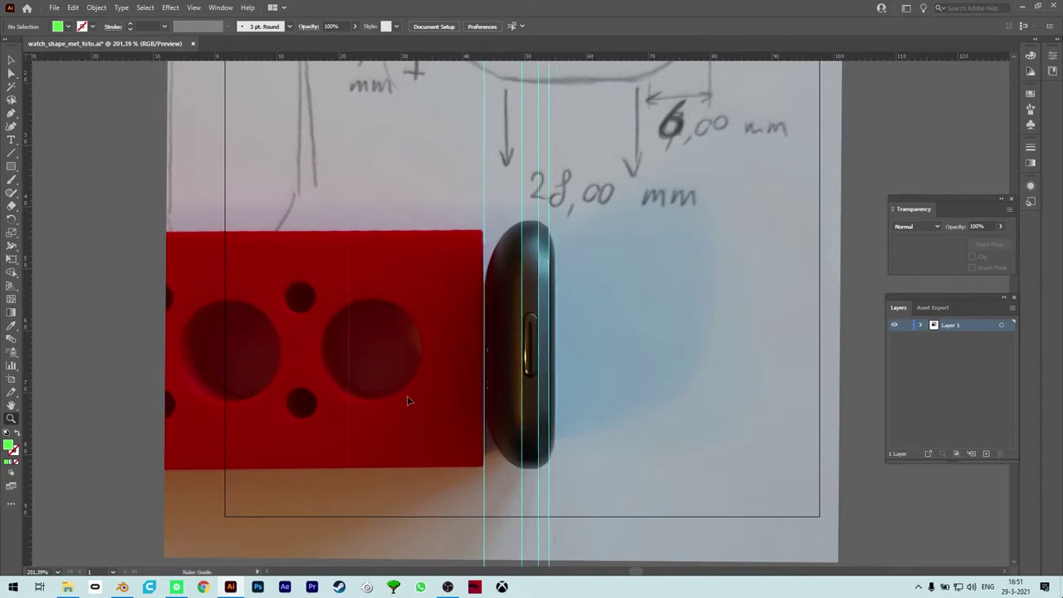
Draw two 2.5 × 40 mm rectangles along the watch's edge and top in the photo.
{"action": "left_click_drag", "start_coordinate": [493, 333], "coordinate": [540, 333]}
{"action": "key", "text": "m"}
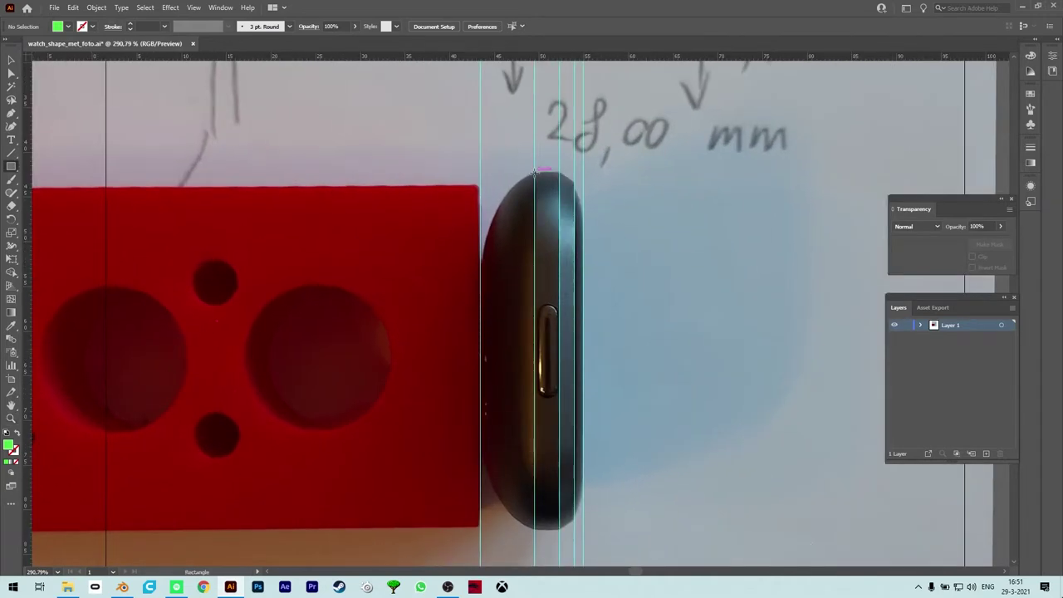
{"action": "type", "text": "2.5"}
{"action": "key", "text": "Tab"}
{"action": "type", "text": "40"}
{"action": "key", "text": "Return"}
{"action": "scroll", "coordinate": [498, 332], "scroll_direction": "up", "scroll_amount": 1}
{"action": "left_click", "coordinate": [592, 106]}
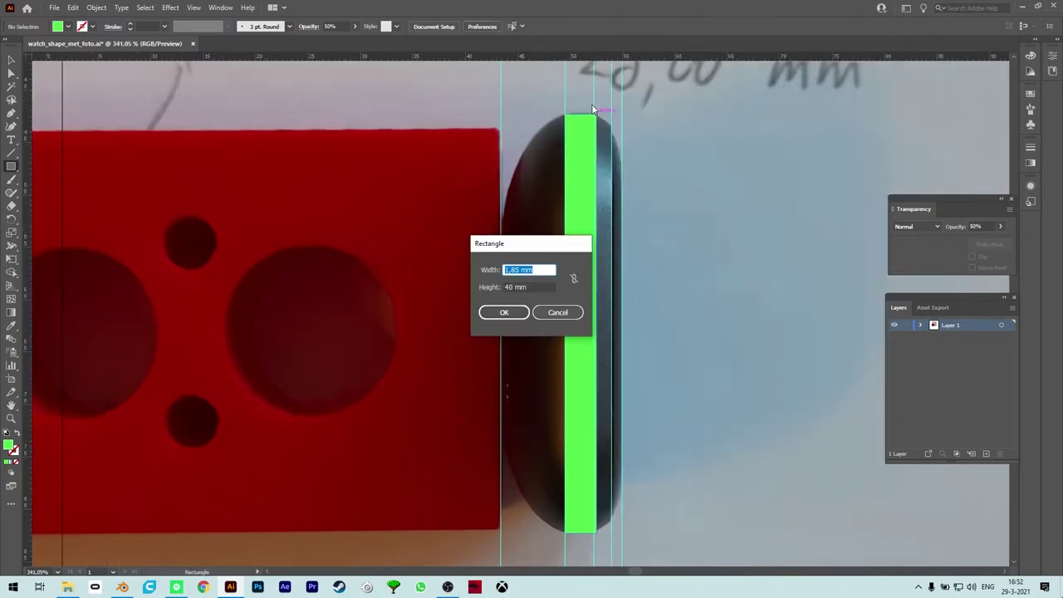
{"action": "key", "text": "Return"}
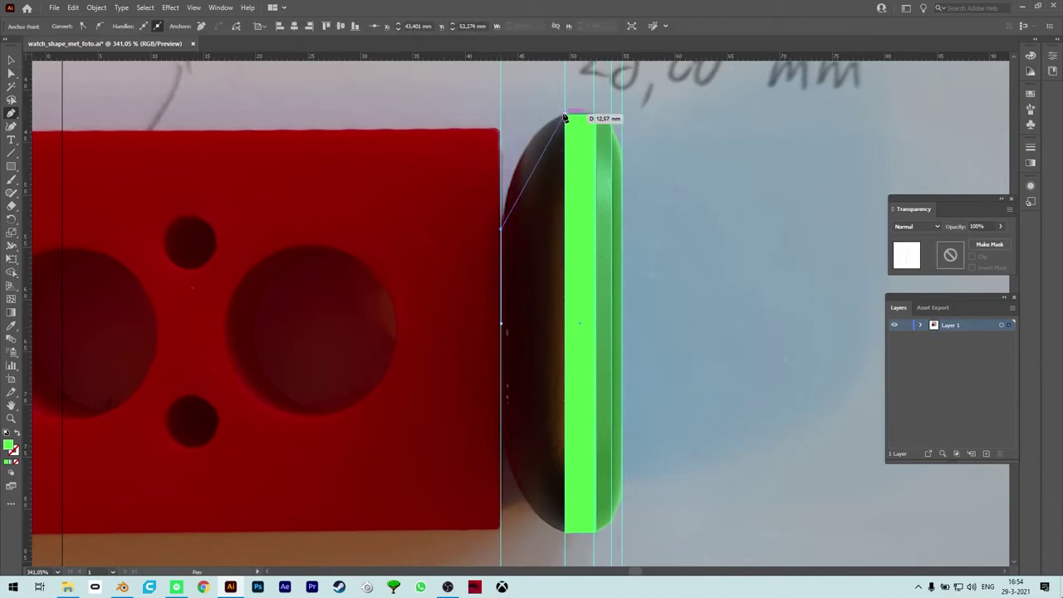
Close the curved side outline, expand the pink rounded square, and move it over the red block.
{"action": "left_click_drag", "start_coordinate": [615, 99], "coordinate": [616, 99]}
{"action": "scroll", "coordinate": [537, 97], "scroll_direction": "down", "scroll_amount": 1}
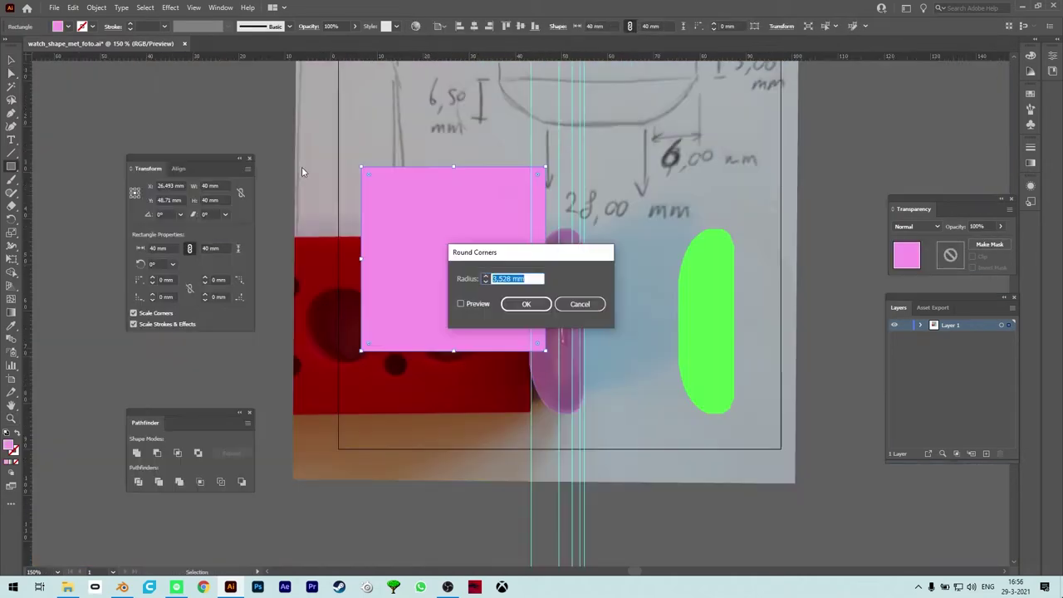
{"action": "type", "text": "1"}
{"action": "left_click", "coordinate": [96, 7]}
{"action": "left_click", "coordinate": [125, 171]}
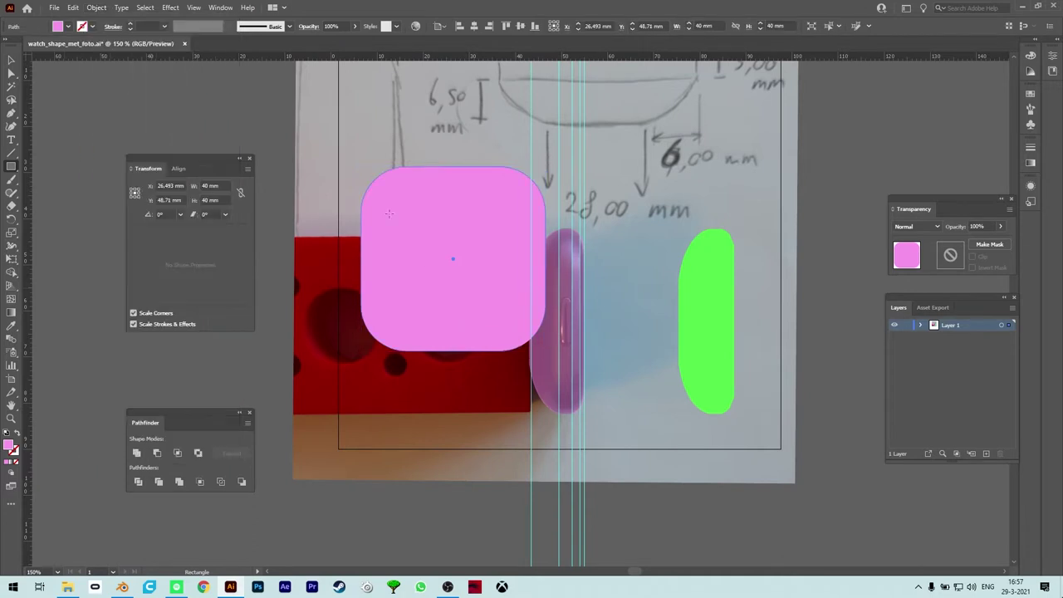
{"action": "left_click_drag", "start_coordinate": [415, 245], "coordinate": [374, 275]}
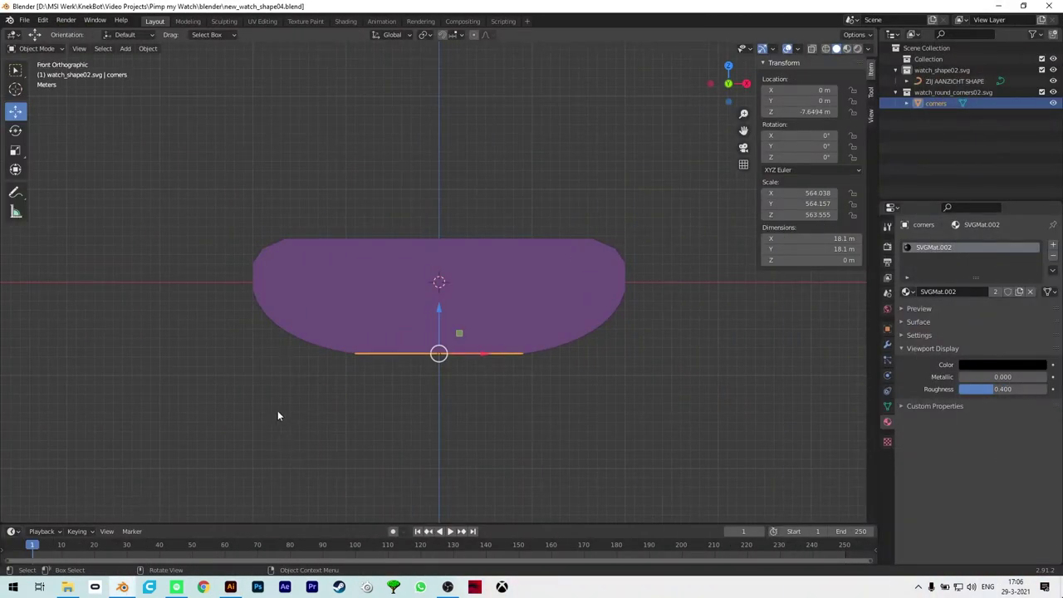
Extrude the outline's bottom edge loop upward into a solid body and orbit to view it.
{"action": "left_click_drag", "start_coordinate": [254, 341], "coordinate": [334, 399]}
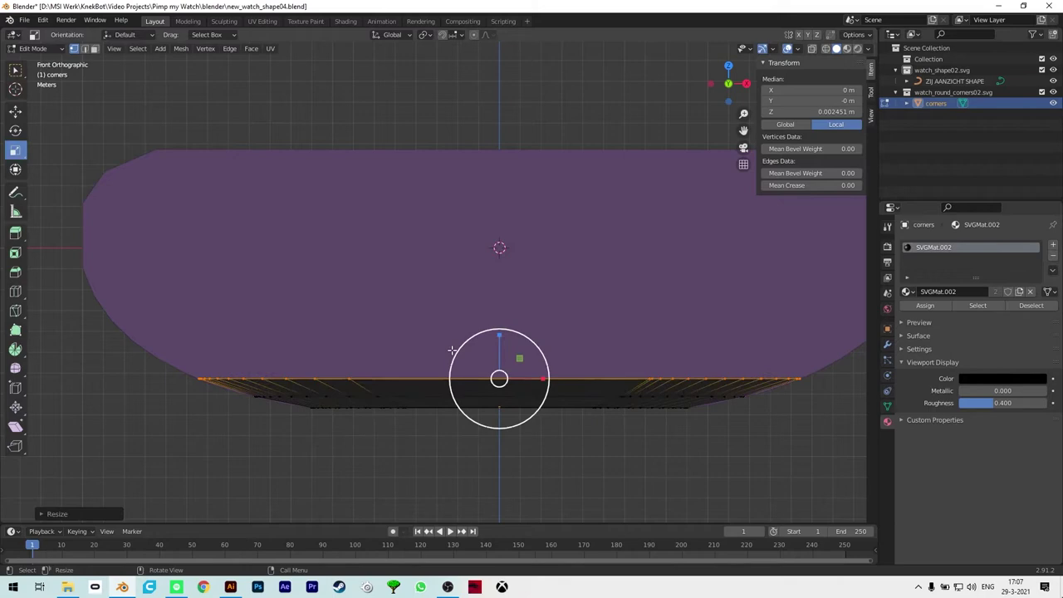
{"action": "left_click_drag", "start_coordinate": [449, 324], "coordinate": [470, 133]}
{"action": "left_click", "coordinate": [15, 149]}
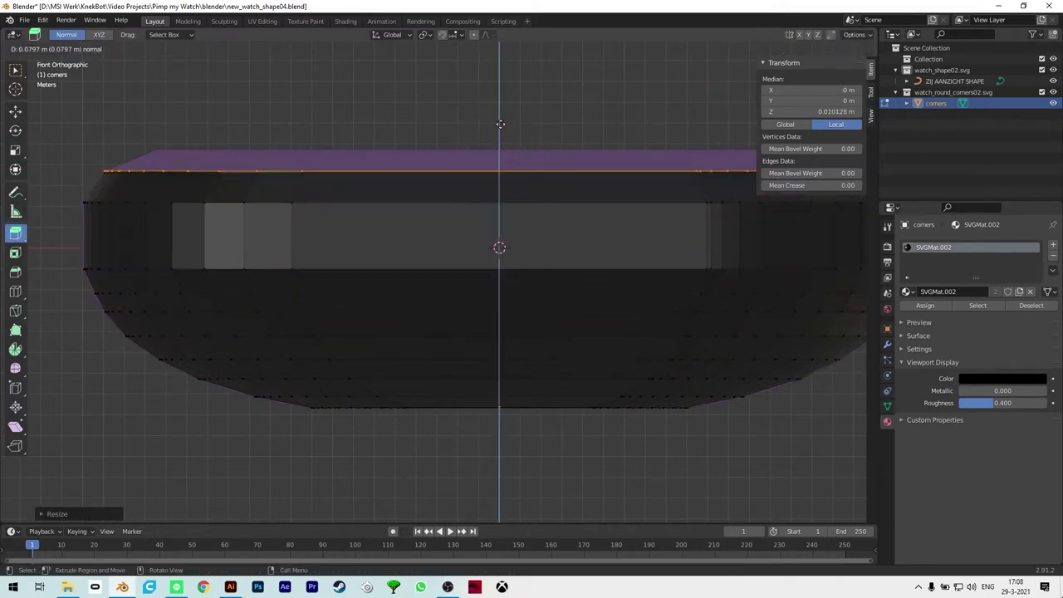
{"action": "key", "text": "Tab"}
{"action": "scroll", "coordinate": [178, 238], "scroll_direction": "down", "scroll_amount": 5}
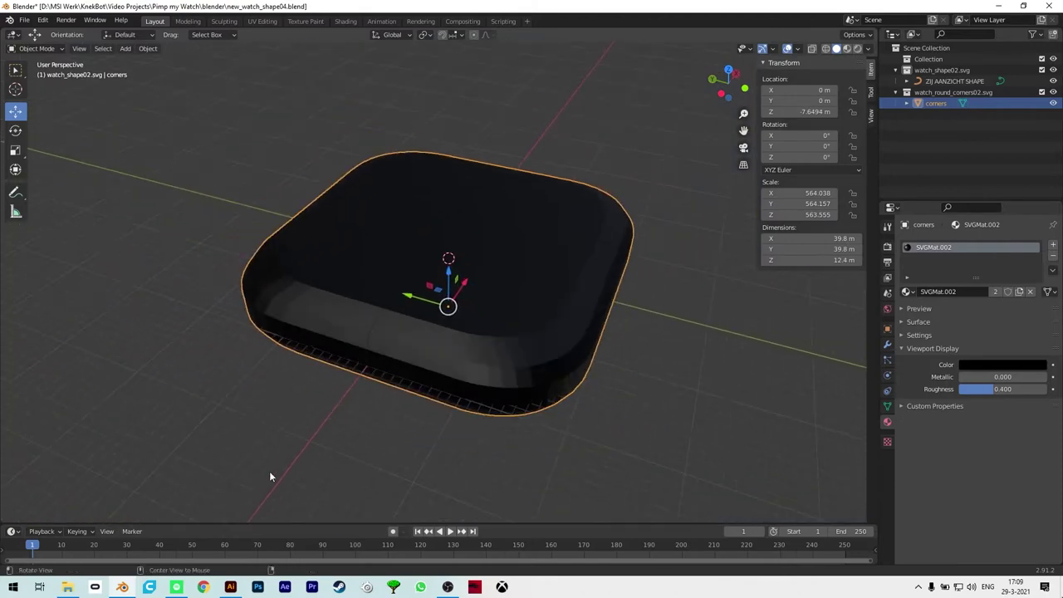
{"action": "left_click_drag", "start_coordinate": [143, 339], "coordinate": [458, 463]}
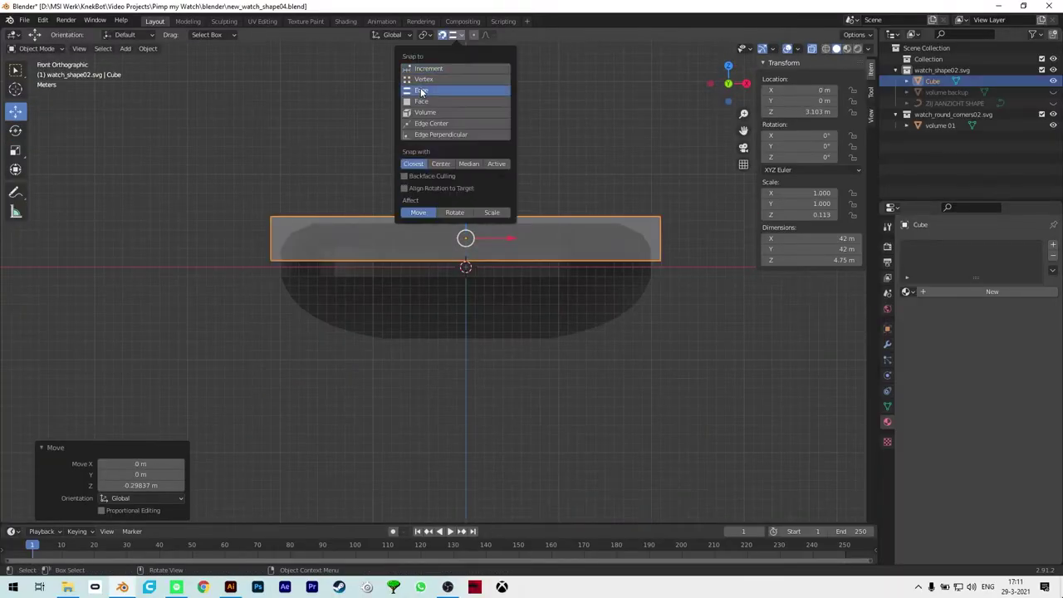
Paste a box copy and add Boolean cuts using the watch body and green block as cutters.
{"action": "key", "text": "ctrl+v"}
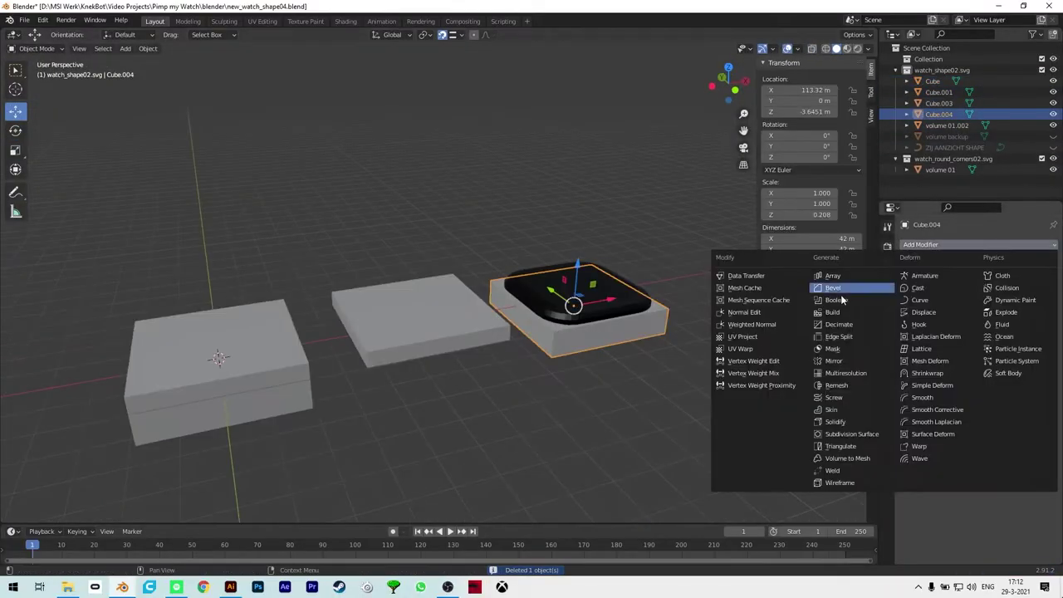
{"action": "left_click", "coordinate": [830, 286]}
{"action": "left_click", "coordinate": [1040, 308]}
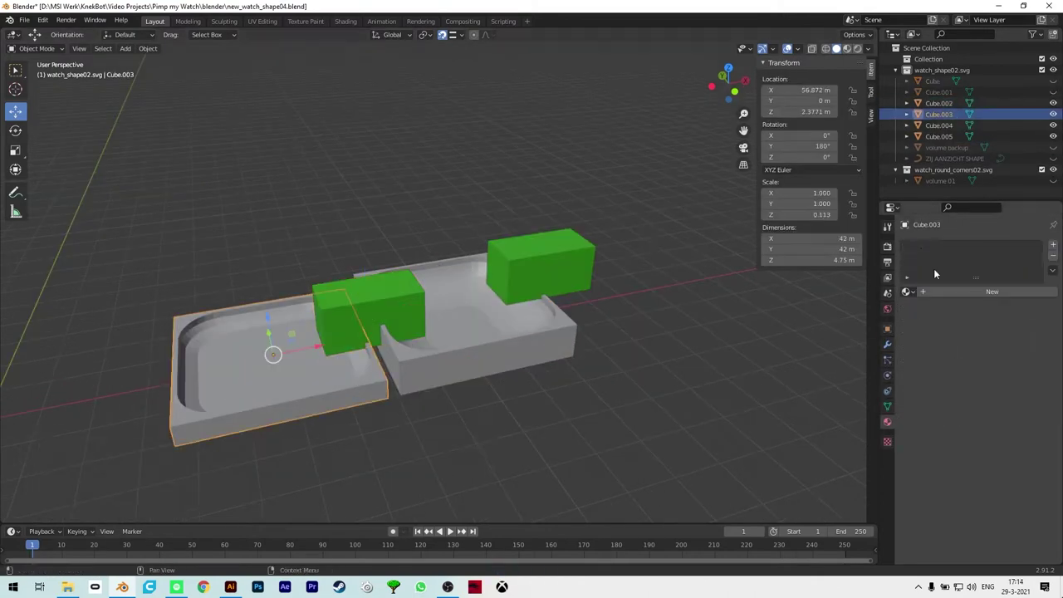
{"action": "left_click", "coordinate": [980, 244]}
{"action": "left_click", "coordinate": [780, 308]}
{"action": "left_click", "coordinate": [1040, 307]}
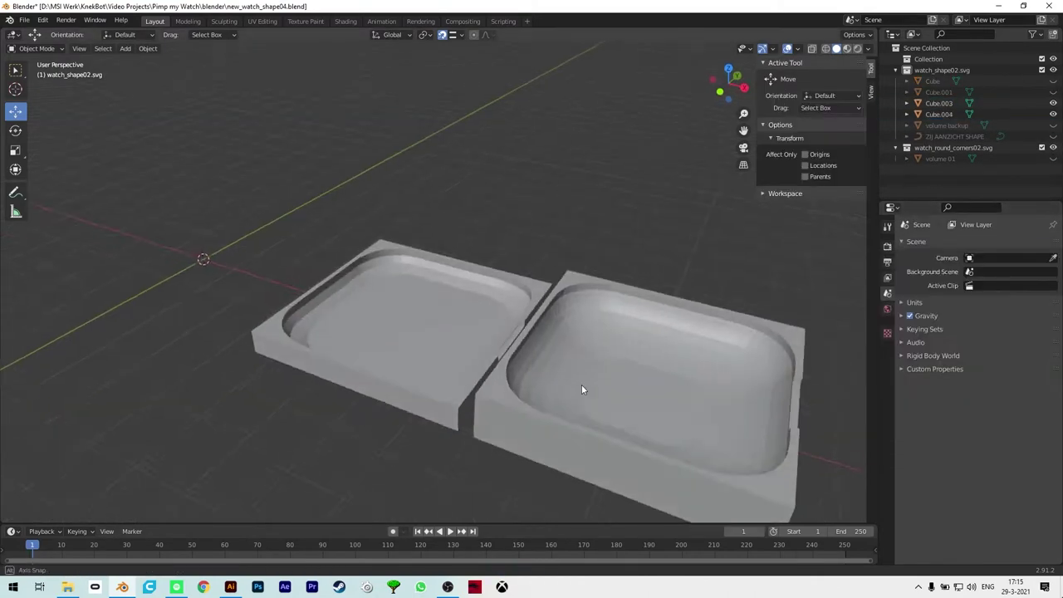
{"action": "left_click_drag", "start_coordinate": [581, 387], "coordinate": [344, 385]}
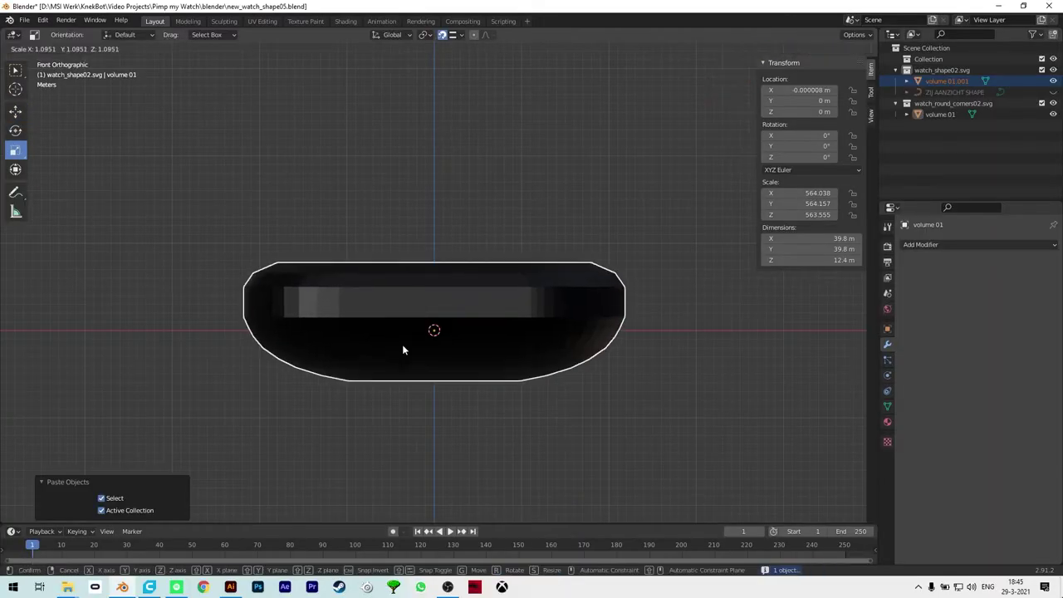
Confirm the enlarged watch-body copy and edit its X dimension in top view.
{"action": "left_click", "coordinate": [402, 350]}
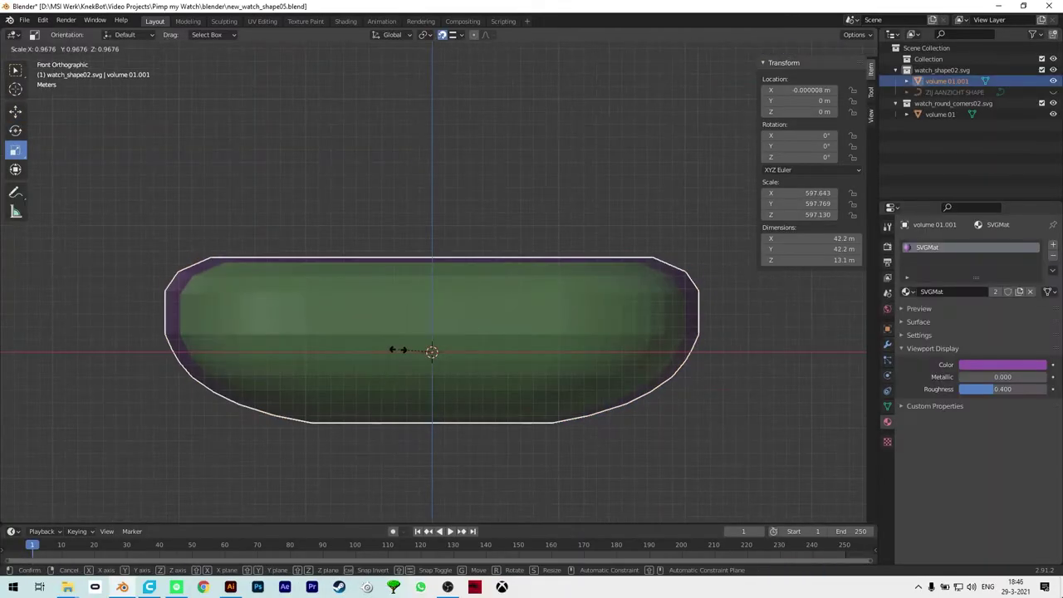
{"action": "left_click", "coordinate": [401, 339]}
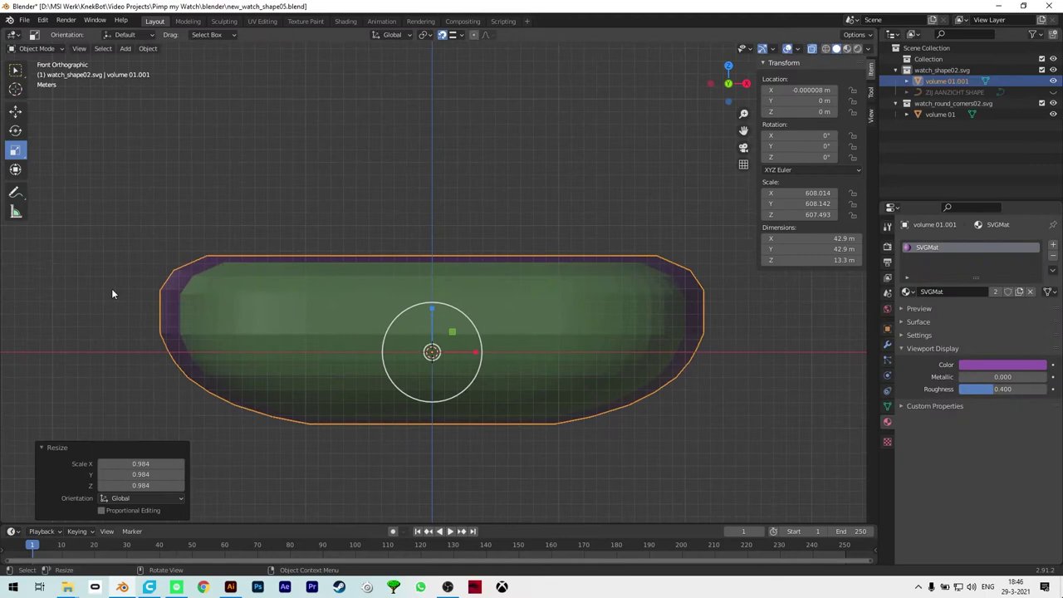
{"action": "key", "text": "KP_7"}
{"action": "double_click", "coordinate": [798, 239]}
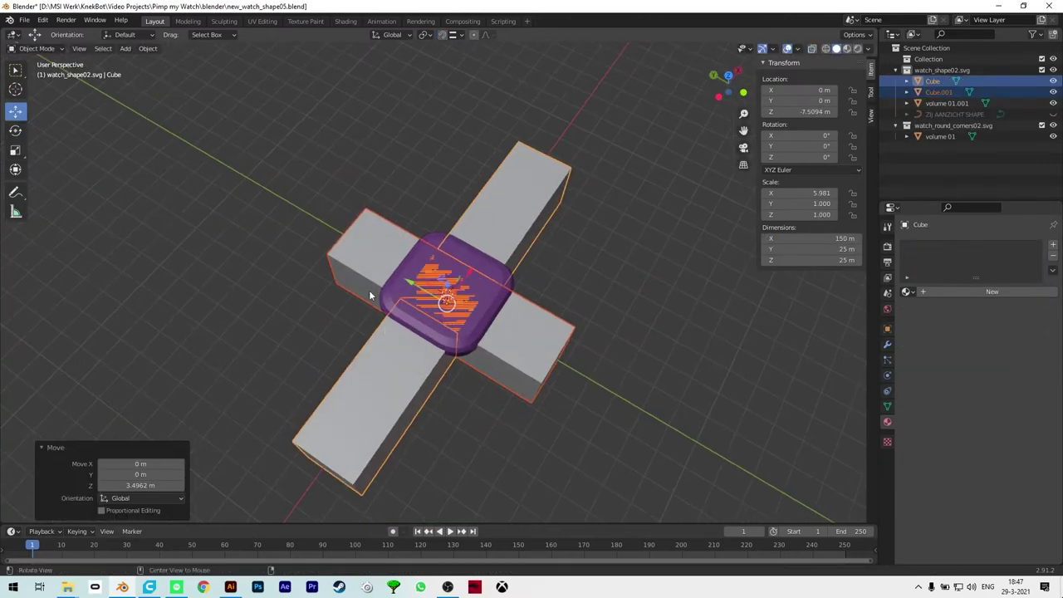
Push the cube down through the watch shape and orbit around the purple and green result.
{"action": "left_click_drag", "start_coordinate": [374, 294], "coordinate": [449, 287]}
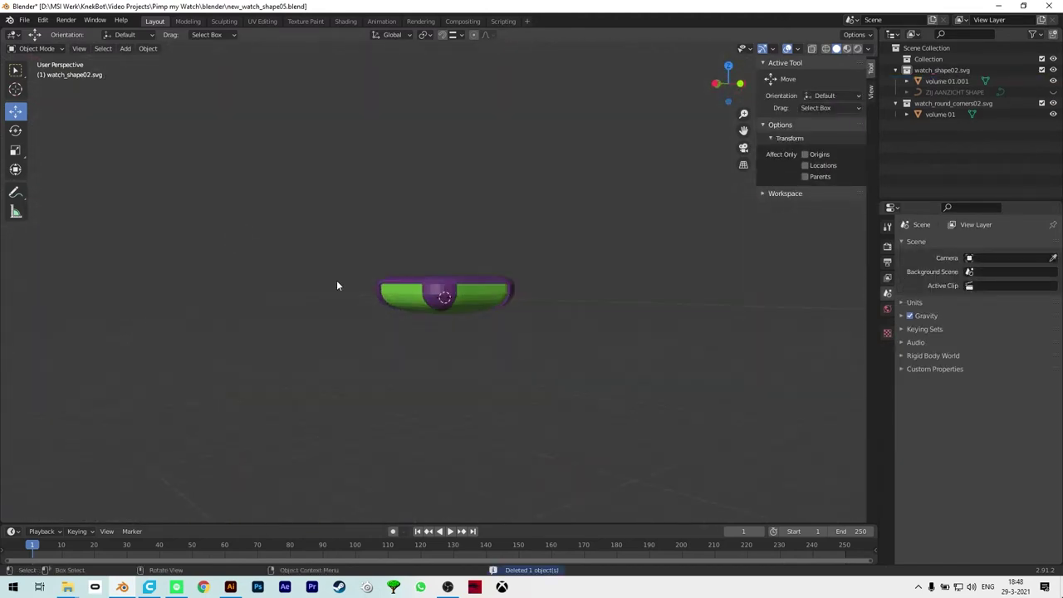
{"action": "scroll", "coordinate": [337, 280], "scroll_direction": "up", "scroll_amount": 5}
{"action": "left_click_drag", "start_coordinate": [285, 382], "coordinate": [304, 287]}
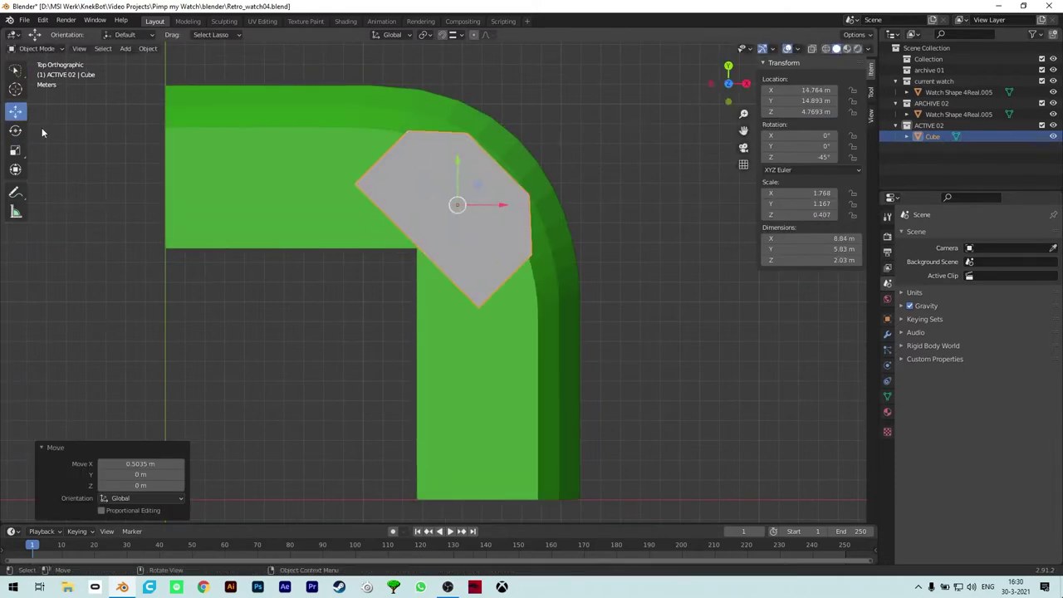
Cut the round hole in the mount plate, then inset and move the teal bar's face.
{"action": "key", "text": "shift+a"}
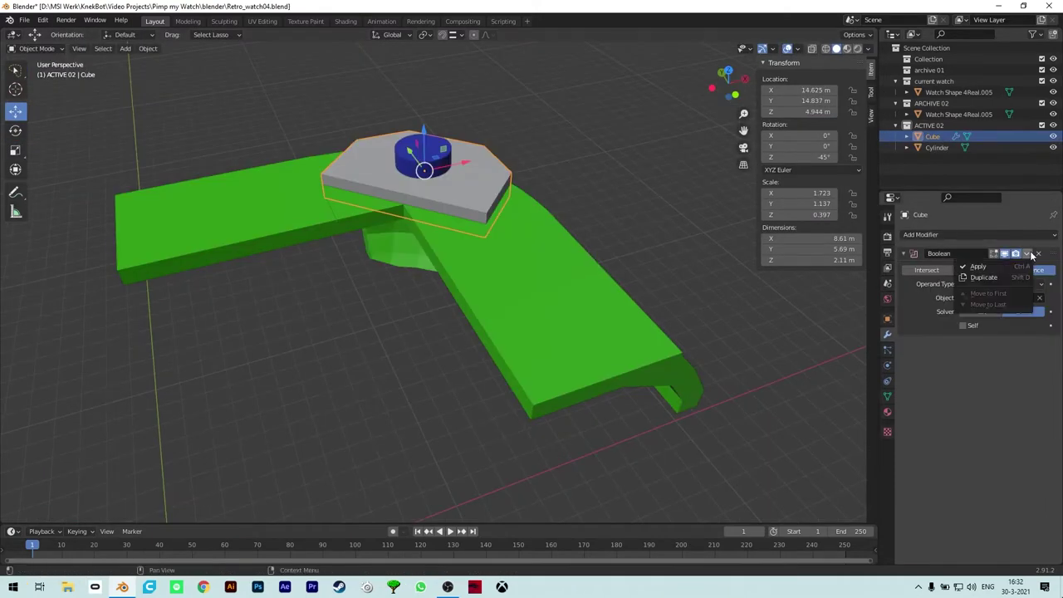
{"action": "left_click", "coordinate": [978, 267]}
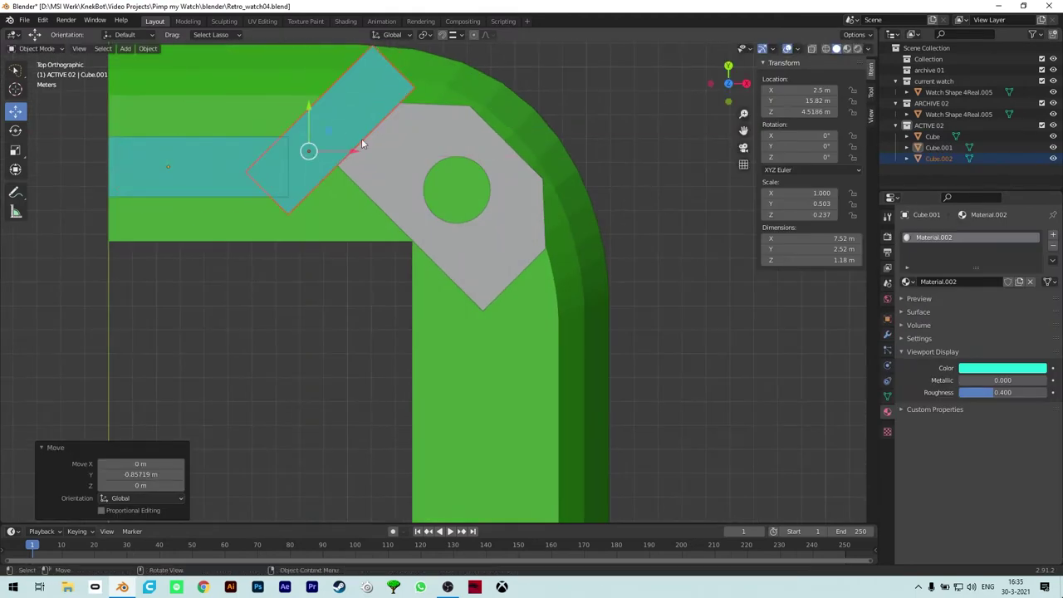
{"action": "left_click", "coordinate": [411, 366]}
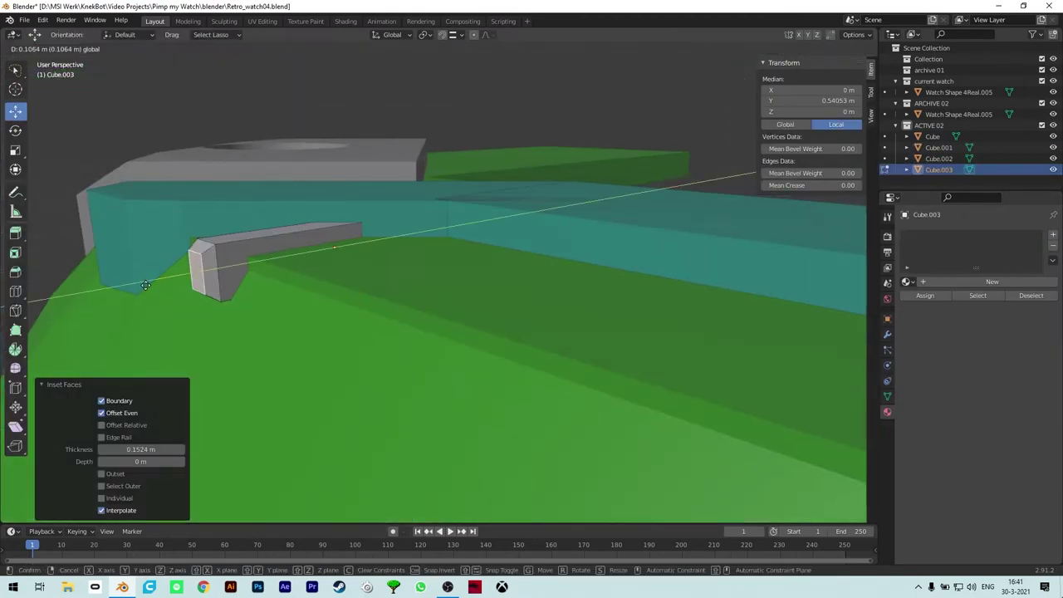
{"action": "left_click", "coordinate": [145, 285]}
{"action": "key", "text": "g"}
{"action": "key", "text": "z"}
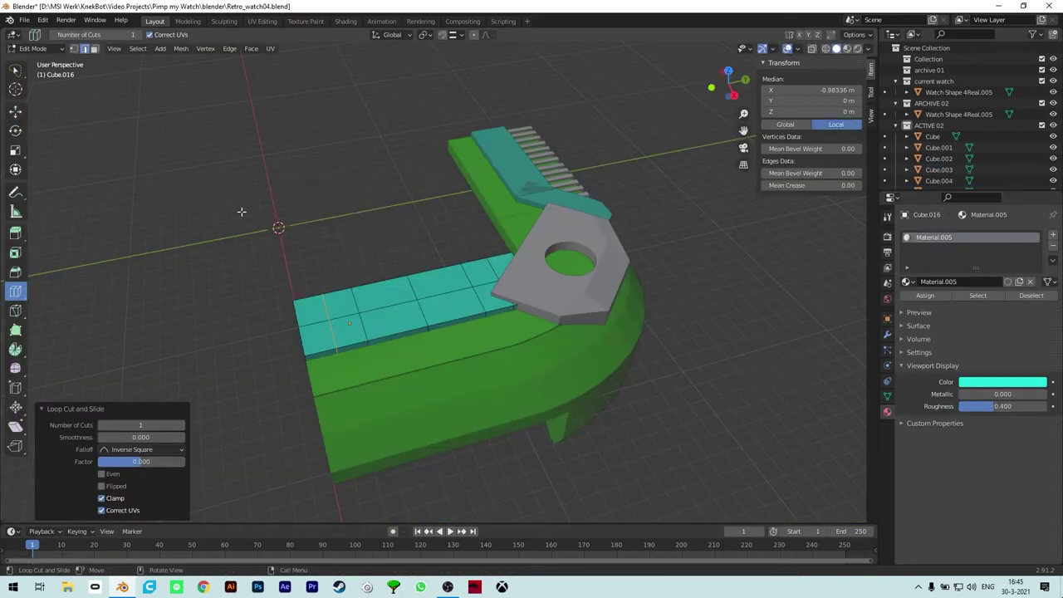
{"action": "left_click", "coordinate": [463, 320], "text": "alt"}
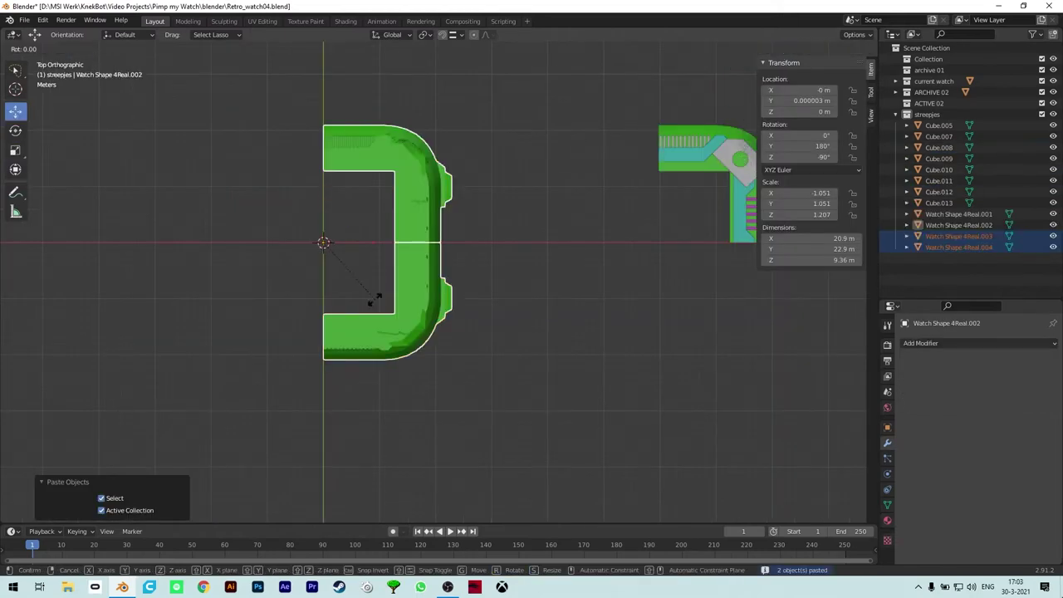
Rotate the pasted half frame 180° and orbit to view the full bumper.
{"action": "type", "text": "180"}
{"action": "key", "text": "Return"}
{"action": "left_click", "coordinate": [500, 357]}
{"action": "left_click_drag", "start_coordinate": [500, 358], "coordinate": [284, 263]}
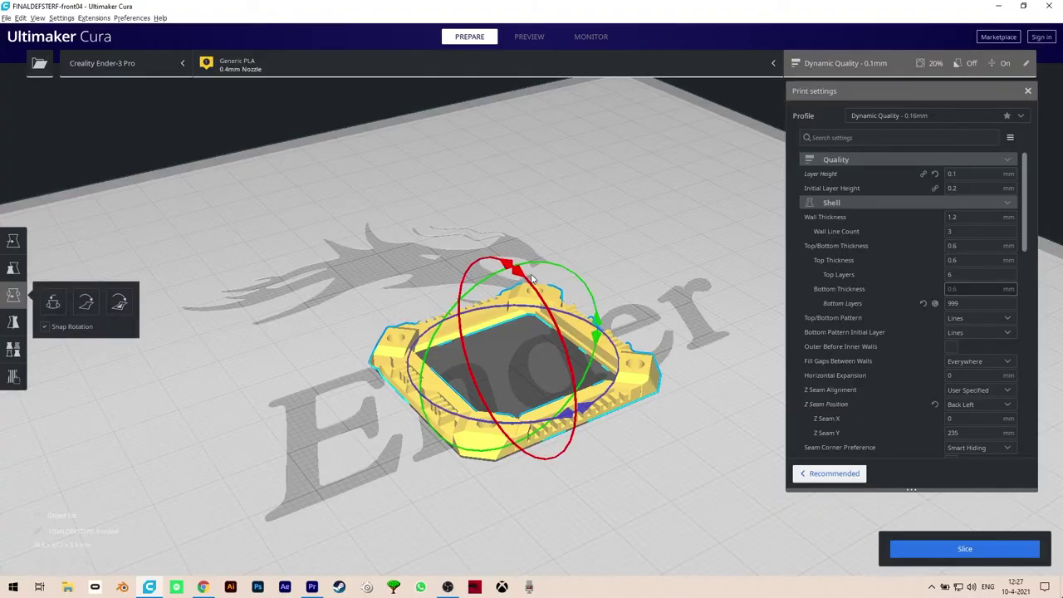
Turn the bumper 90° on the red rotate ring so it stands upright.
{"action": "left_click_drag", "start_coordinate": [550, 295], "coordinate": [544, 415]}
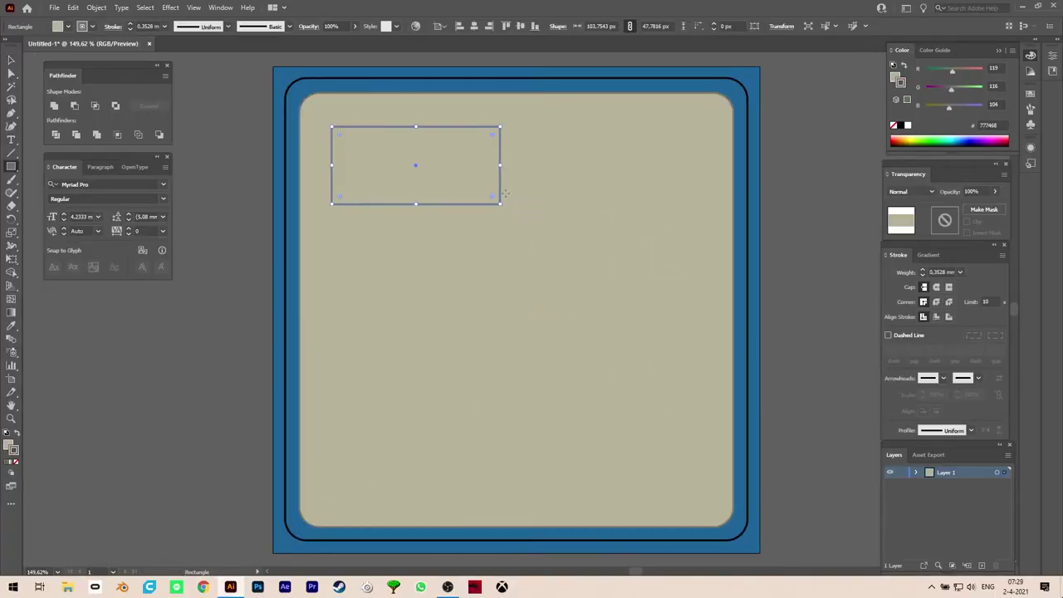
Remove the rectangle's fill, finish the shoe outline, and duplicate the lace stripe.
{"action": "left_click", "coordinate": [14, 464]}
{"action": "key", "text": "v"}
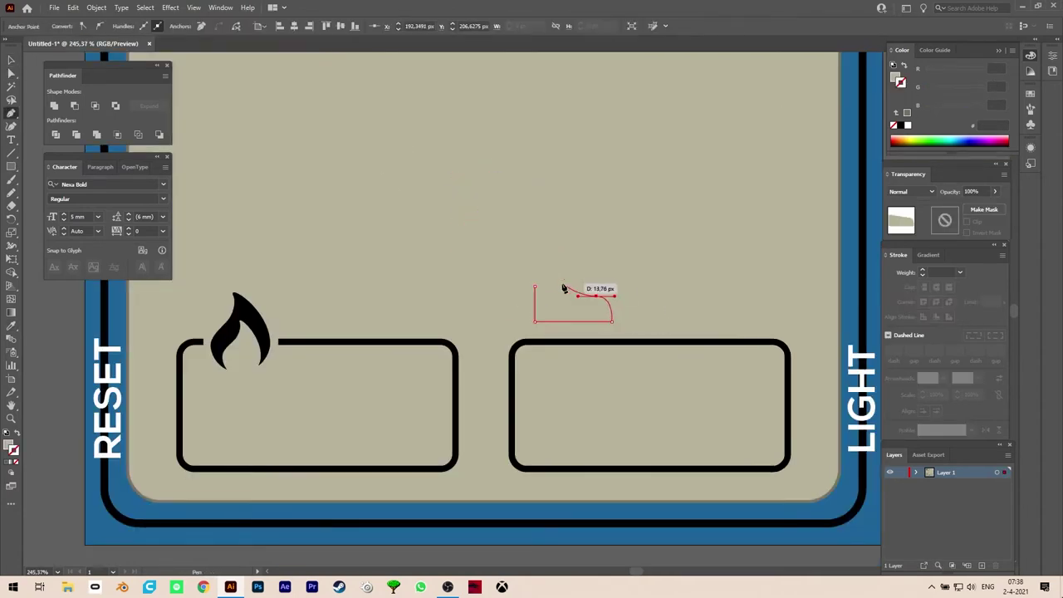
{"action": "key", "text": "z"}
{"action": "left_click", "coordinate": [542, 328]}
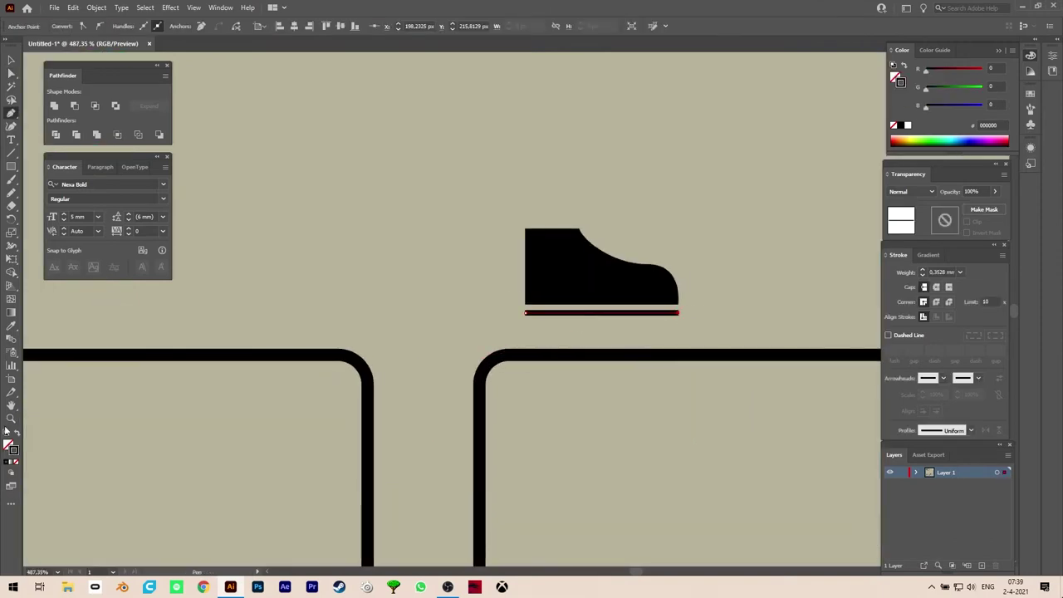
{"action": "left_click", "coordinate": [555, 298]}
{"action": "left_click_drag", "start_coordinate": [645, 251], "coordinate": [651, 248]}
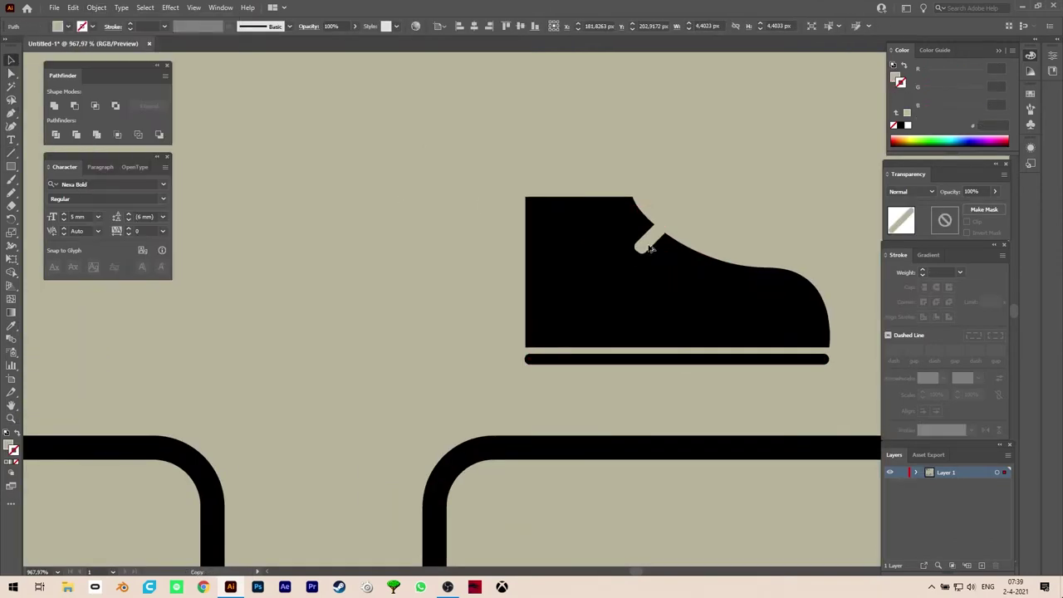
{"action": "scroll", "coordinate": [644, 297], "scroll_direction": "down", "scroll_amount": 2}
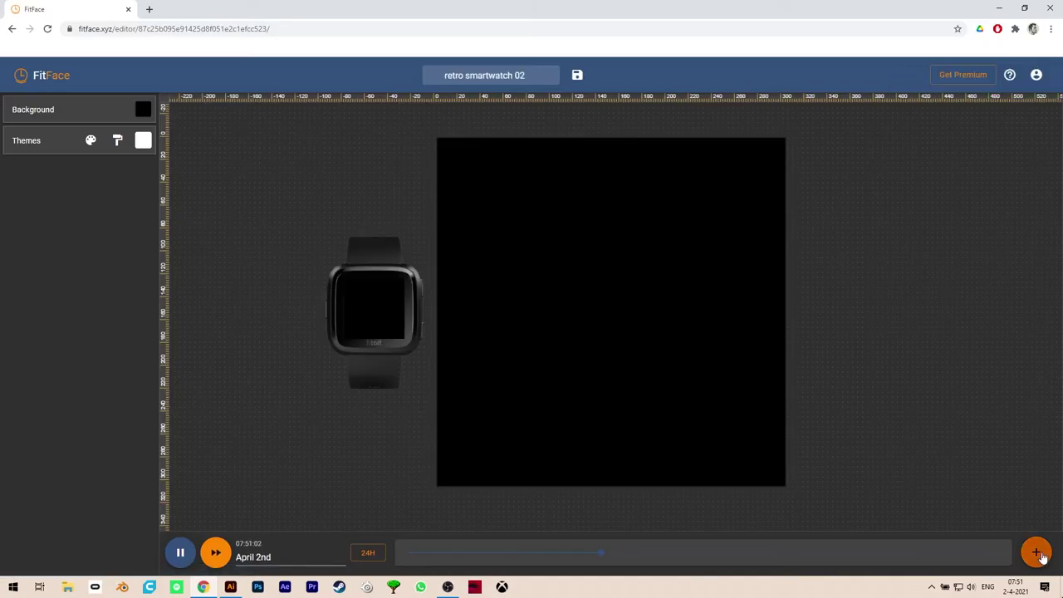
Add image layers for the retro LCD background, 12:00 time digits, and day-and-date.
{"action": "left_click", "coordinate": [1038, 553]}
{"action": "left_click", "coordinate": [1008, 255]}
{"action": "left_click", "coordinate": [968, 306]}
{"action": "left_click", "coordinate": [1029, 171]}
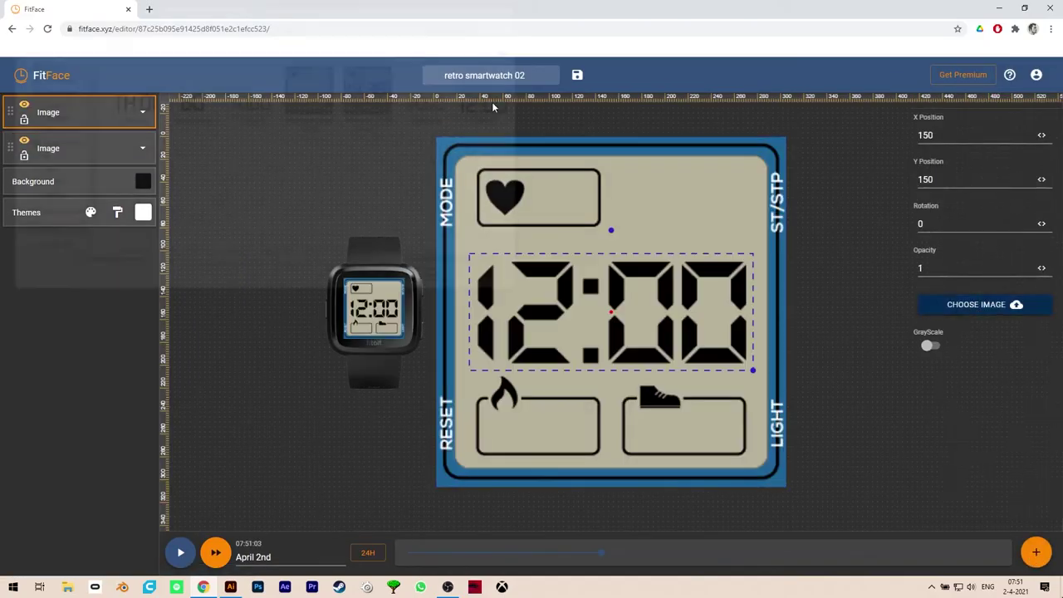
{"action": "left_click", "coordinate": [1036, 552]}
{"action": "left_click", "coordinate": [985, 213]}
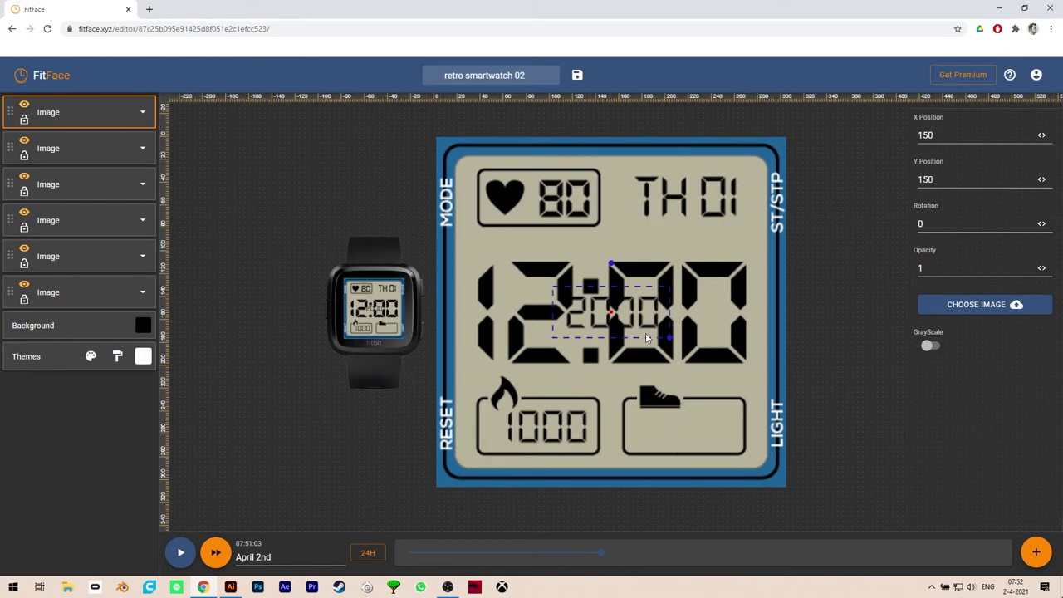